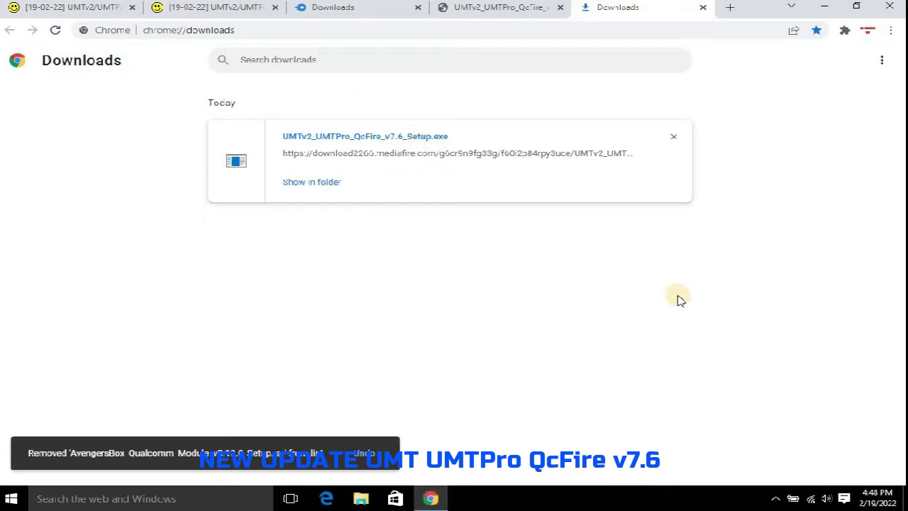
- Show the downloaded UMTv2_UMTPro_QcFire_v7.6_Setup file in its folder and cut it
left_click(324, 183)
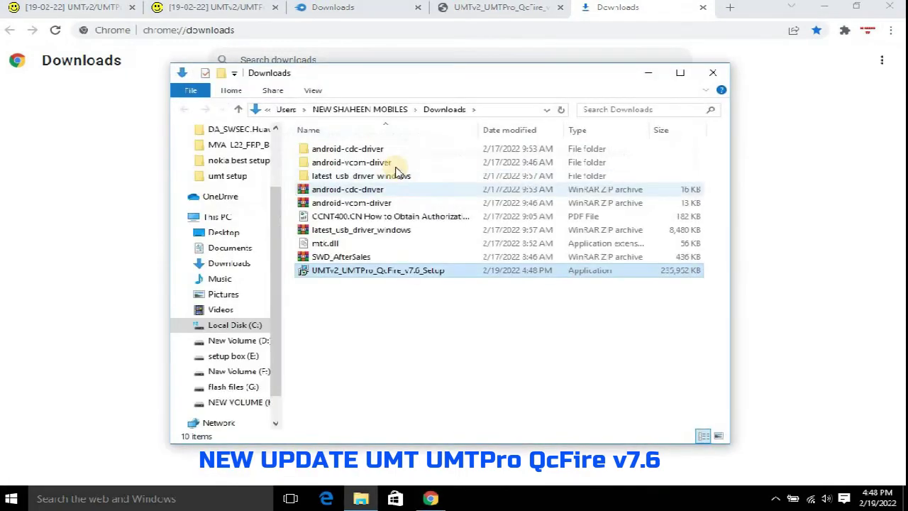
right_click(360, 275)
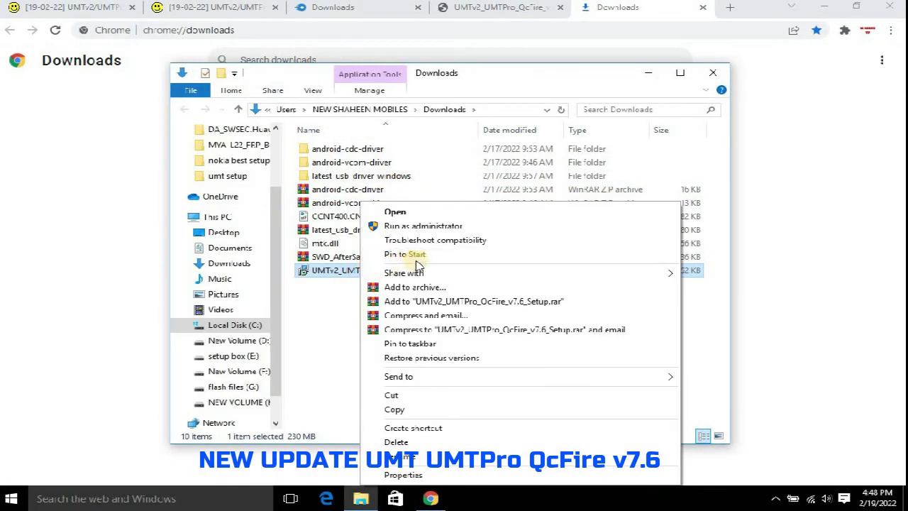
left_click(392, 396)
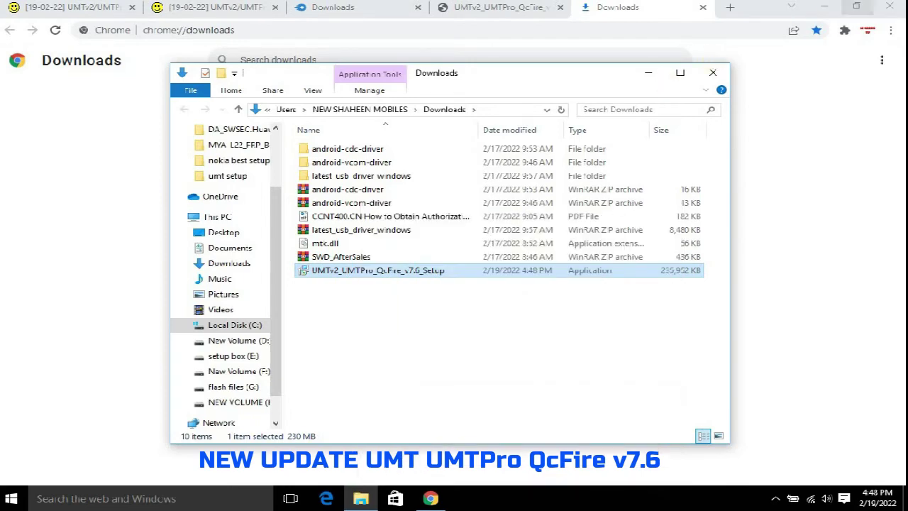
- Return to the QcFire v7.6 forum thread and close the download-related browser tabs
left_click(237, 10)
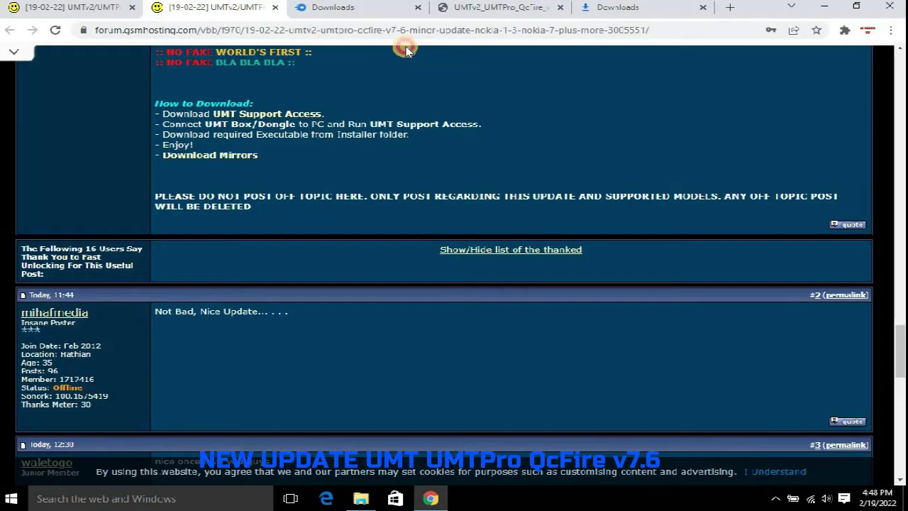
left_click(703, 8)
left_click(670, 7)
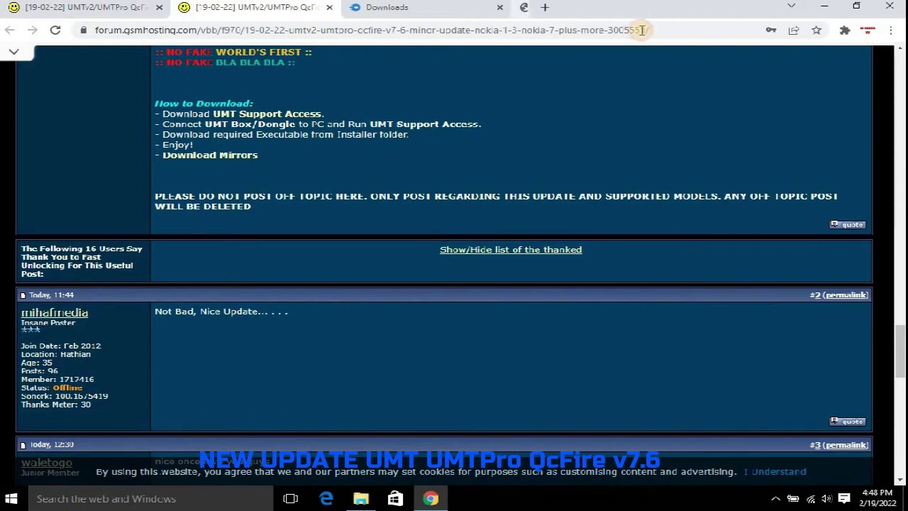
left_click(501, 8)
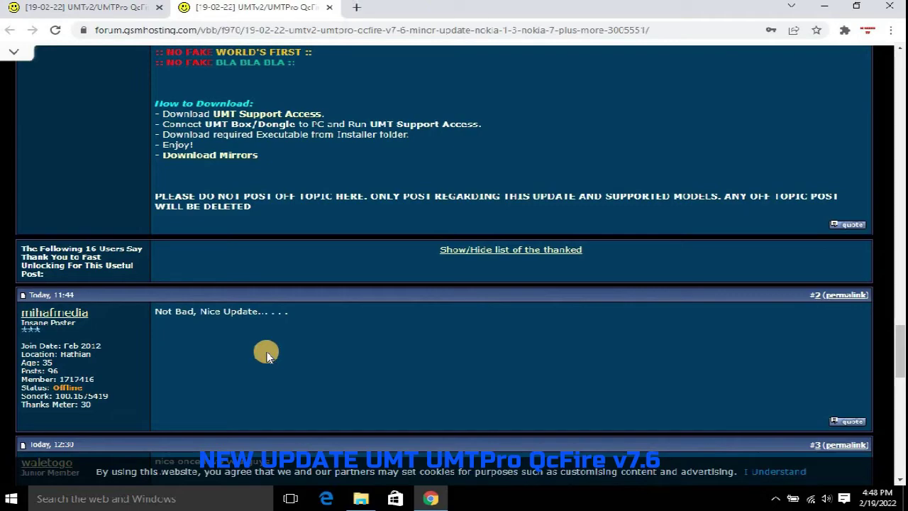
- Shrink the browser window showing the QcFire v7.6 list of added models and fixes, and move it aside to uncover the Downloads folder
scroll(265, 296, "up", 4)
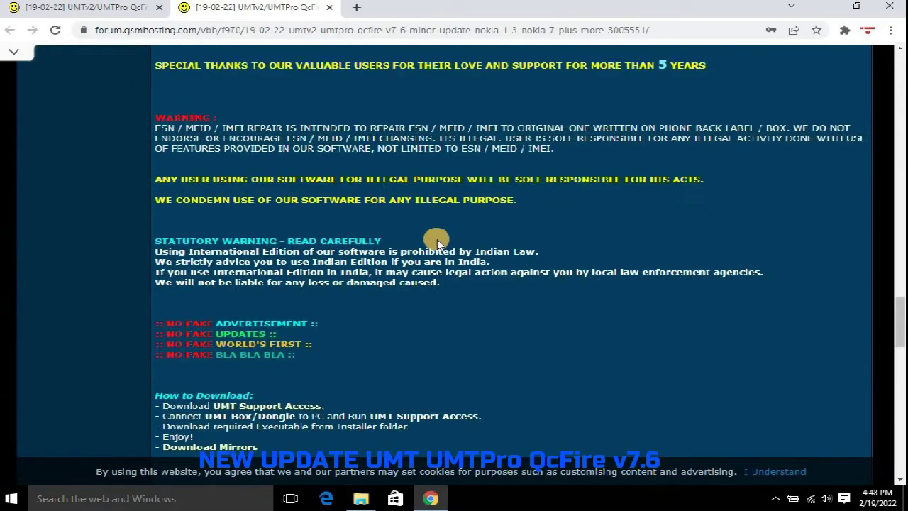
scroll(555, 209, "up", 14)
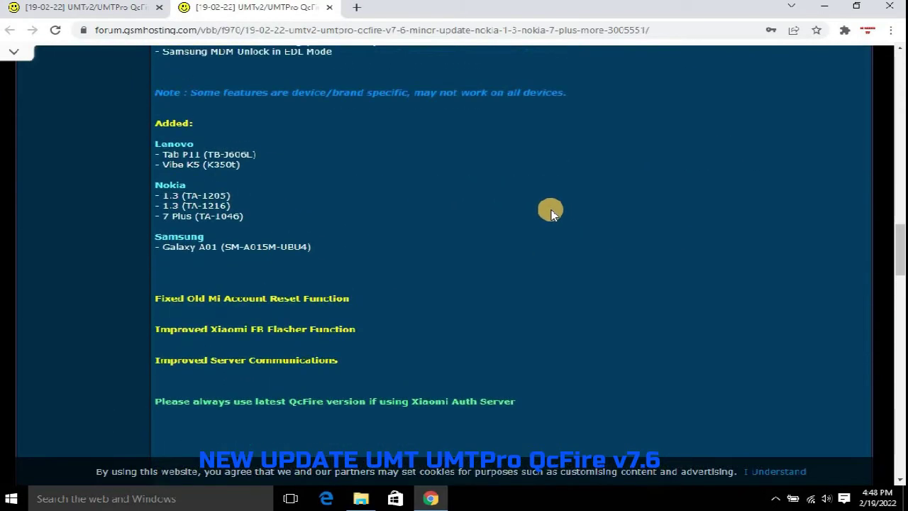
scroll(551, 209, "up", 12)
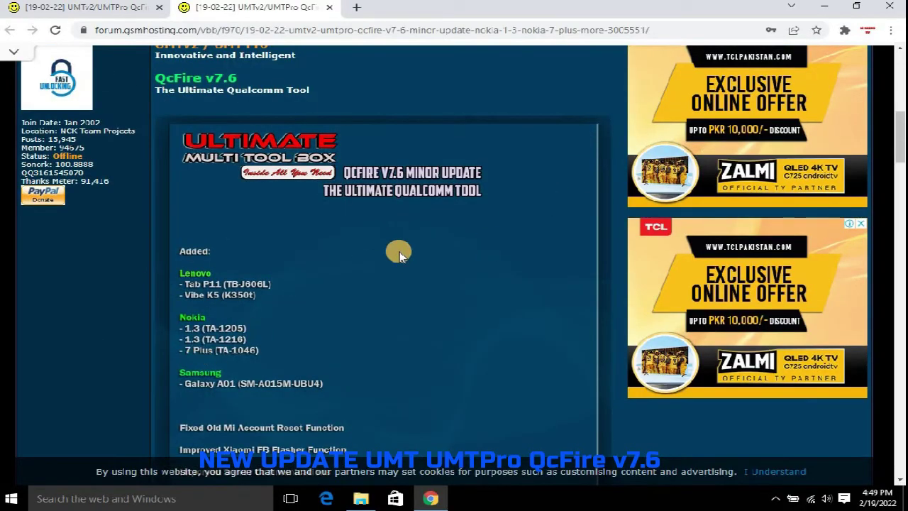
scroll(399, 251, "down", 2)
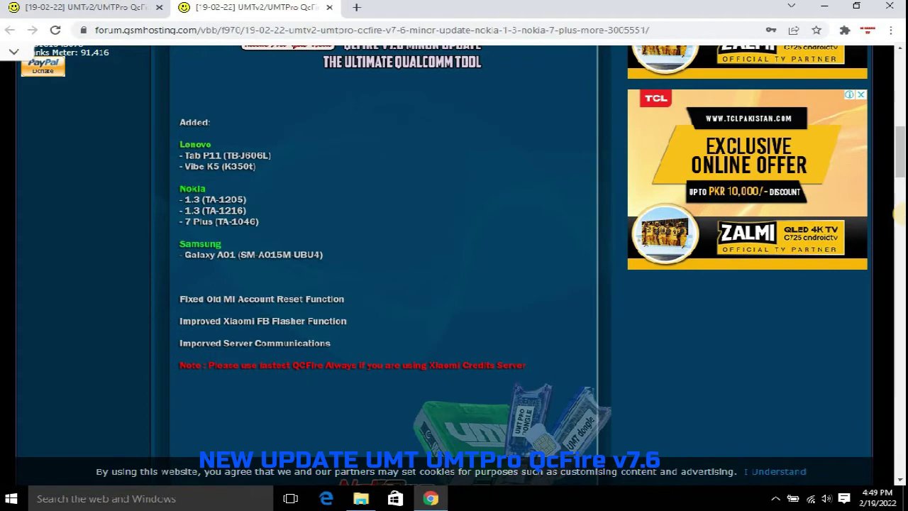
left_click(857, 6)
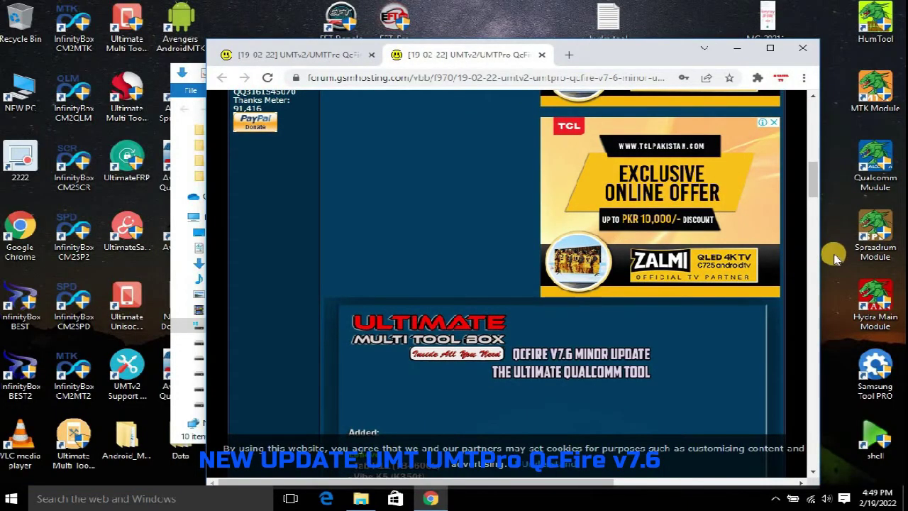
left_click_drag(821, 257, 614, 270)
scroll(515, 275, "down", 4)
scroll(511, 263, "up", 1)
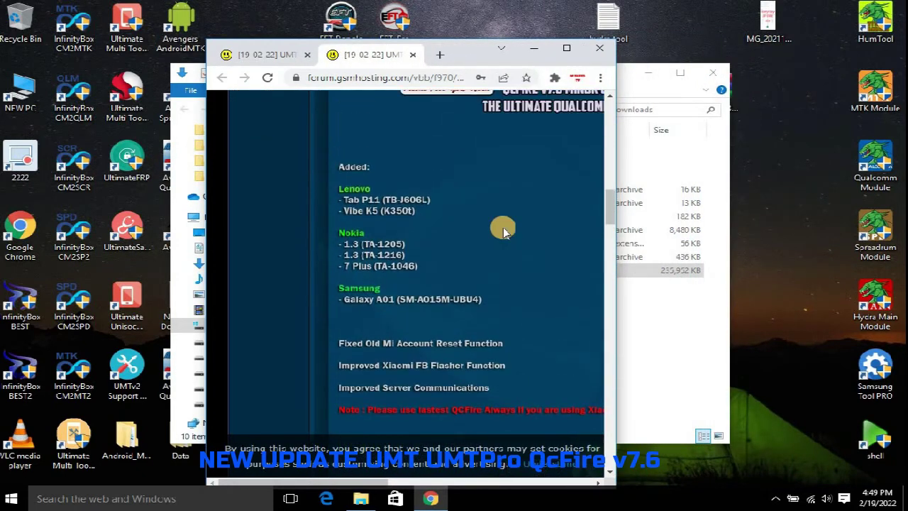
left_click_drag(480, 60, 271, 35)
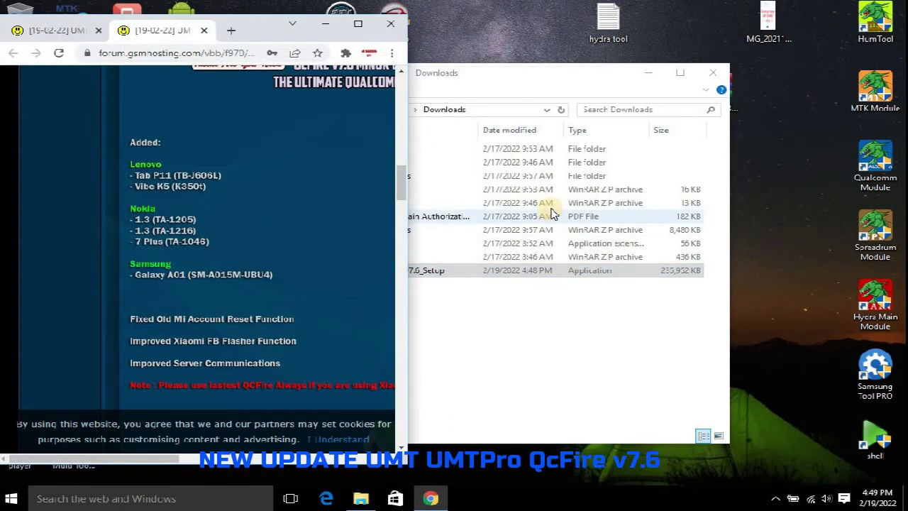
- Move UMTv2_UMTPro_QcFire_v7.6_Setup from the Downloads folder to the desktop and close the folder window
left_click(529, 74)
double_click(370, 271)
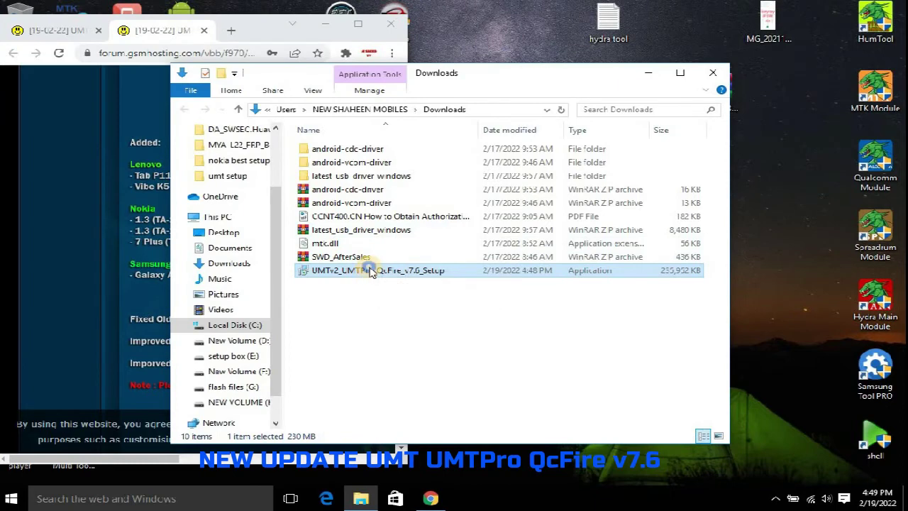
right_click(370, 272)
left_click(401, 396)
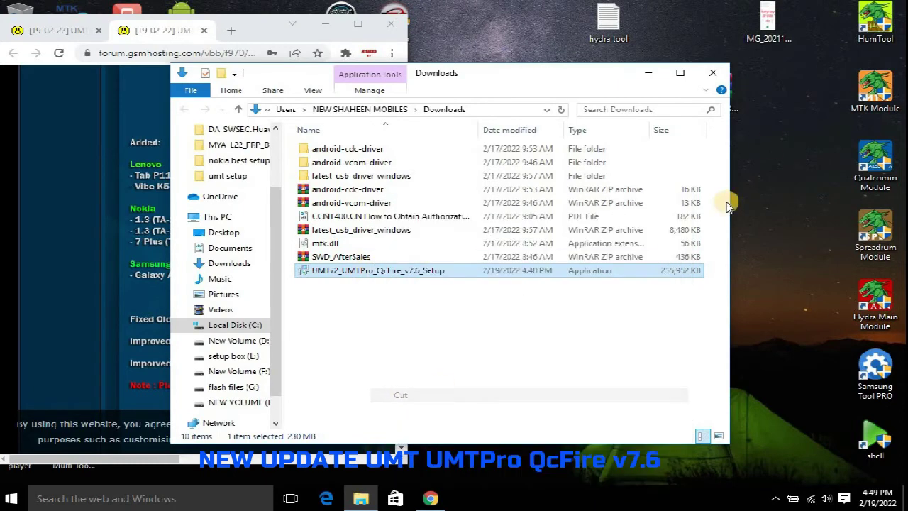
right_click(769, 117)
left_click(803, 173)
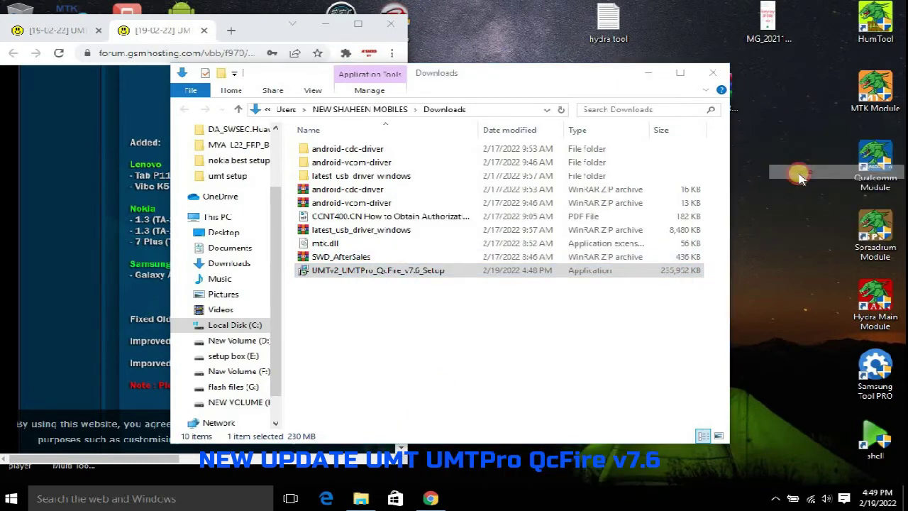
left_click(712, 73)
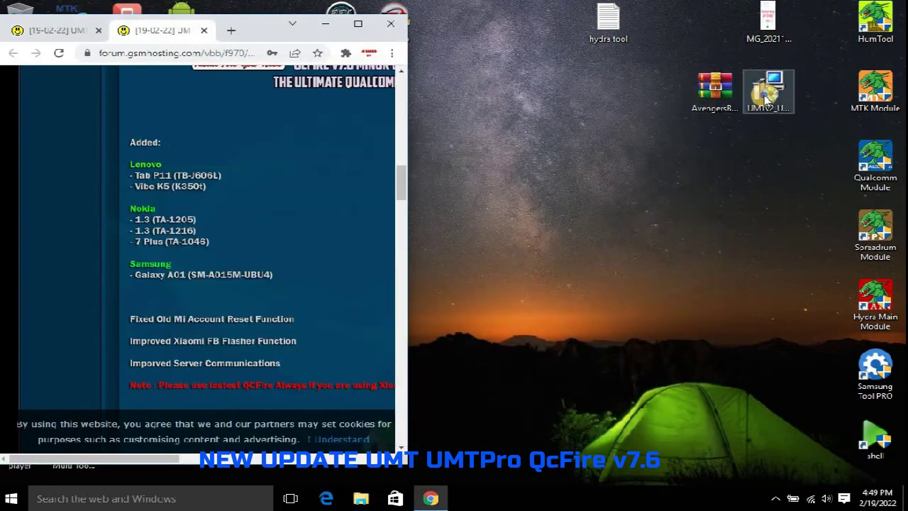
- Try to run the QcFire v7.6 setup file from the desktop, and minimize the browser window
right_click(769, 92)
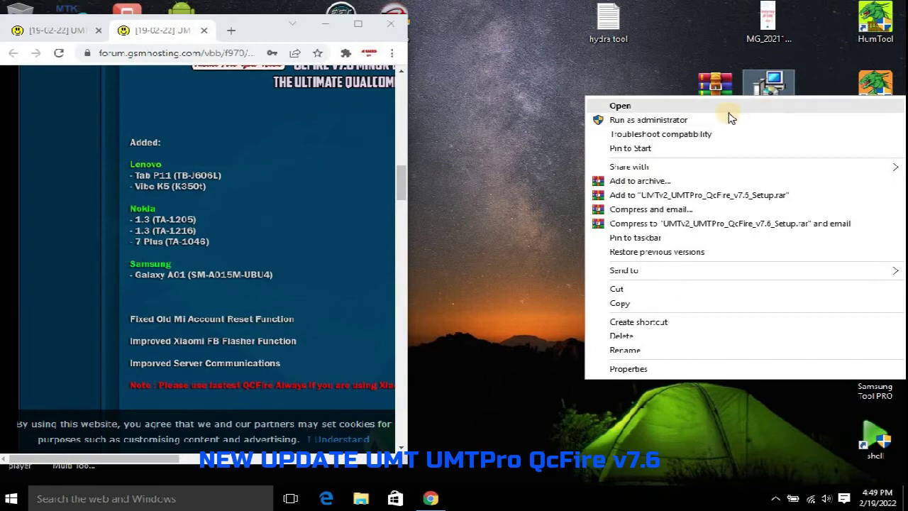
left_click(614, 65)
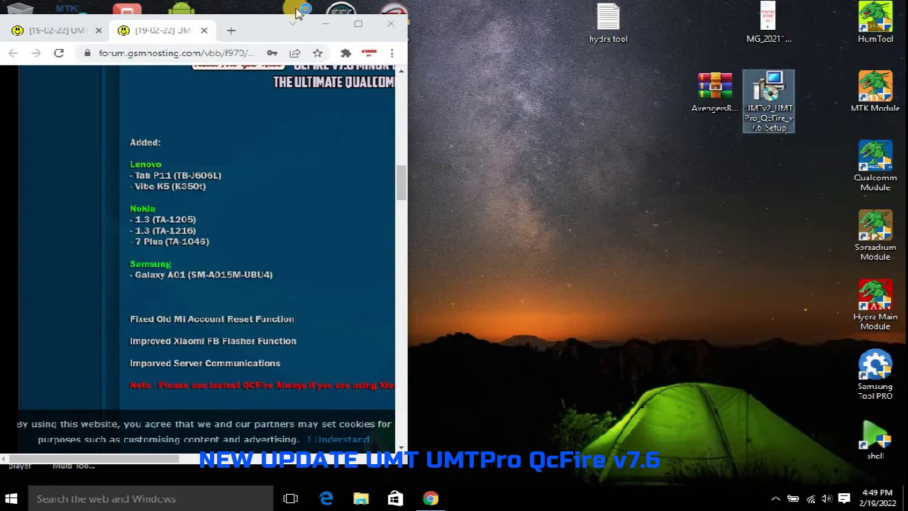
left_click(325, 26)
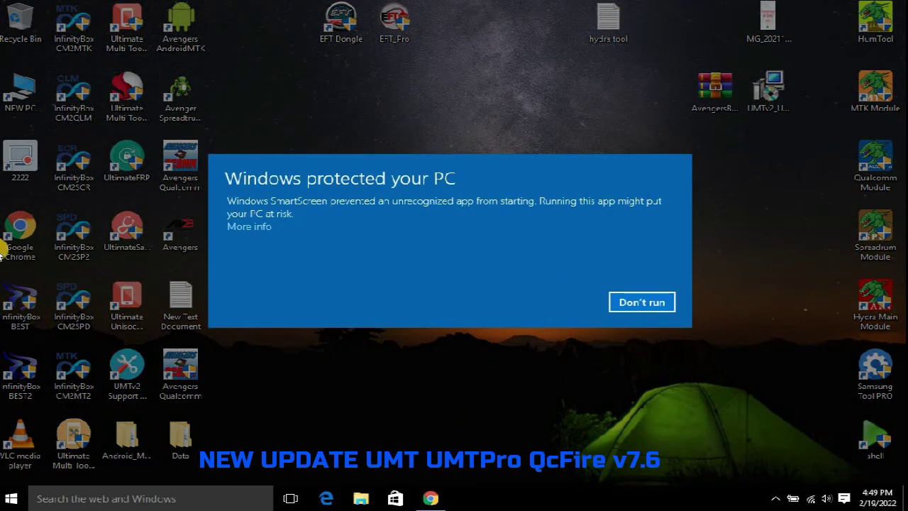
left_click(641, 301)
- Compress the QcFire v7.6 setup file into a zipped folder and place the archive below the AvengersBox archive on the desktop
right_click(759, 106)
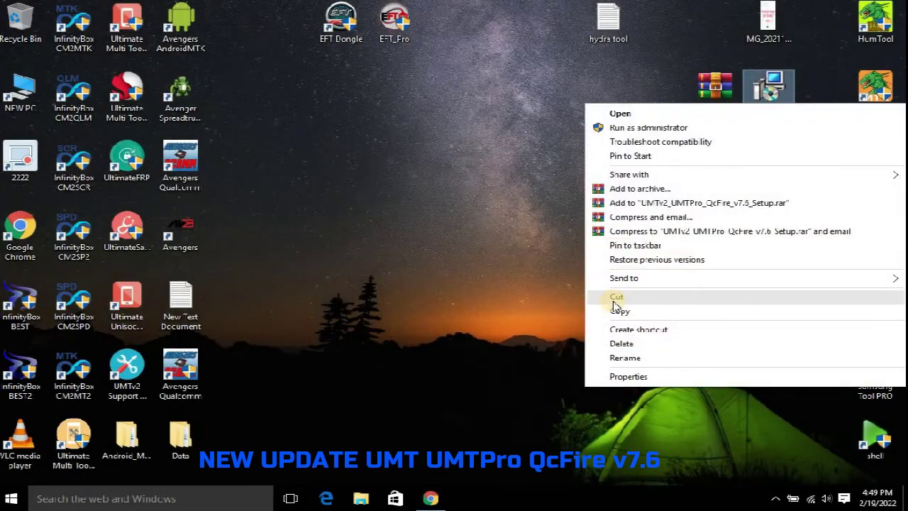
mouse_move(617, 278)
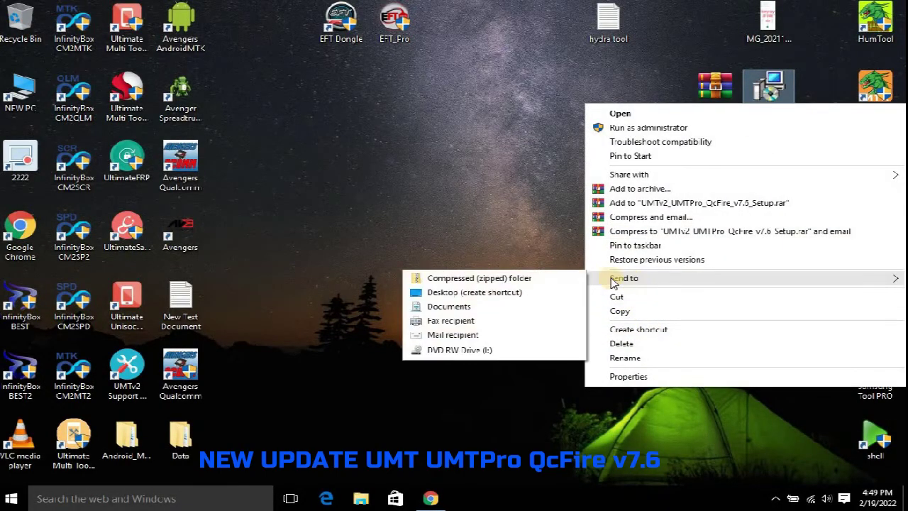
left_click(497, 279)
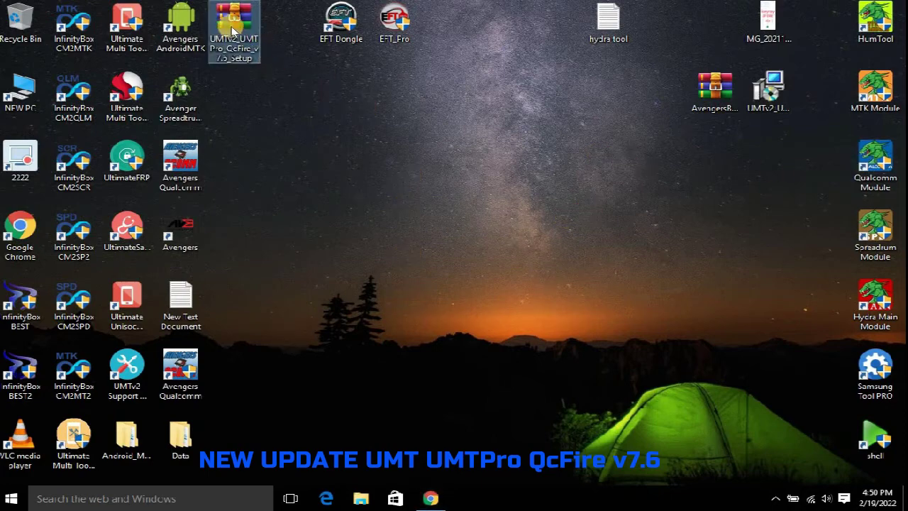
left_click_drag(234, 25, 730, 168)
- Launch the setup application from inside the UMTv2_UMTPro_QcFire_v7.6_Setup zip archive and close the archive window
double_click(730, 168)
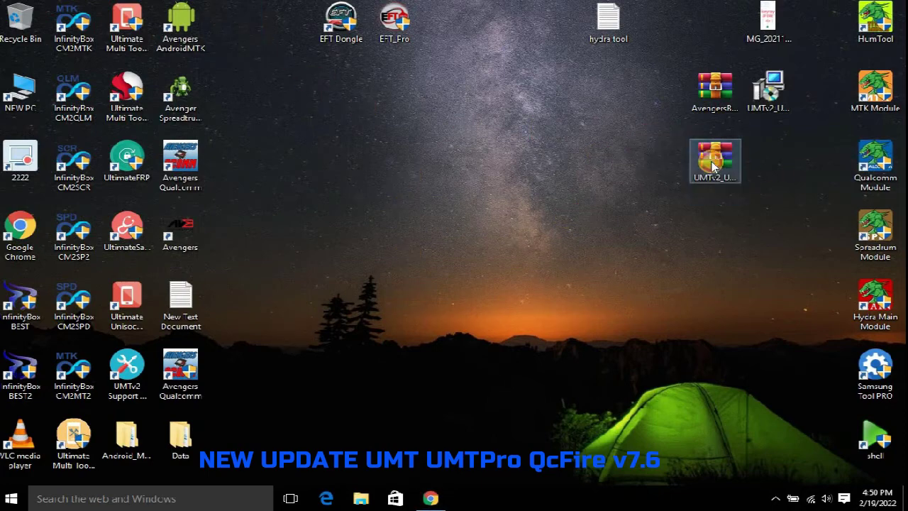
double_click(336, 217)
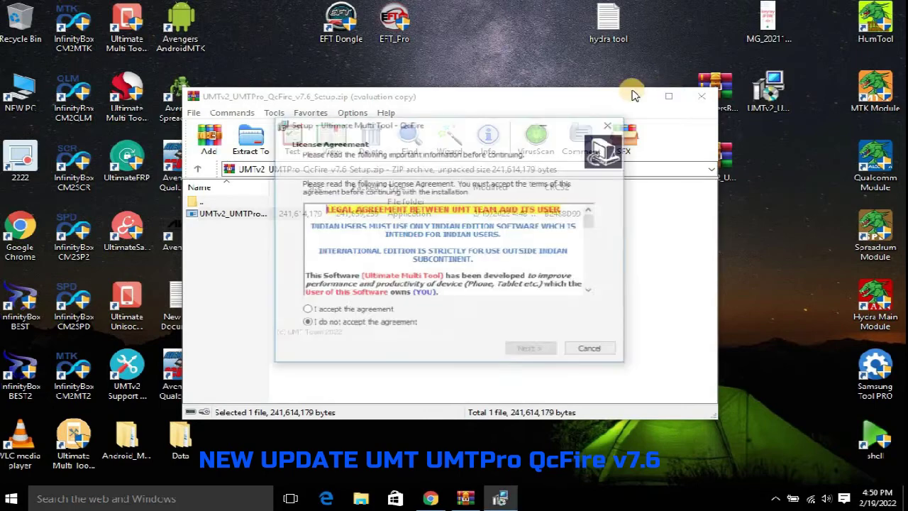
left_click(654, 97)
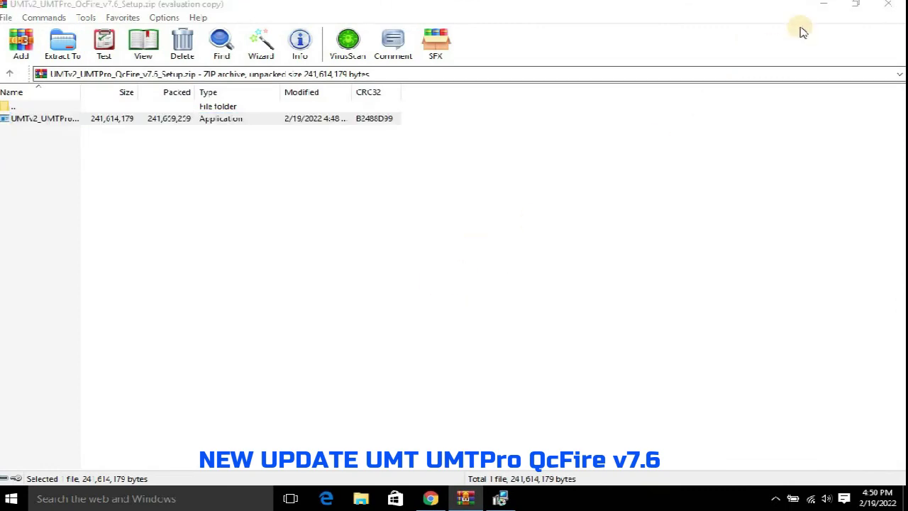
left_click(888, 6)
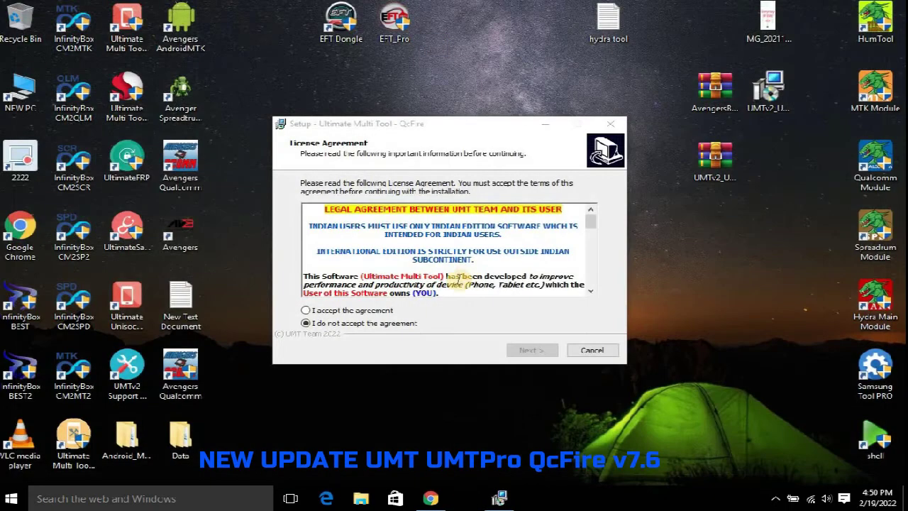
- Accept the license agreement and proceed through the setup wizard to install Ultimate Multi Tool - QcFire
left_click(379, 310)
left_click_drag(472, 132, 595, 111)
left_click_drag(718, 276, 719, 275)
left_click(655, 331)
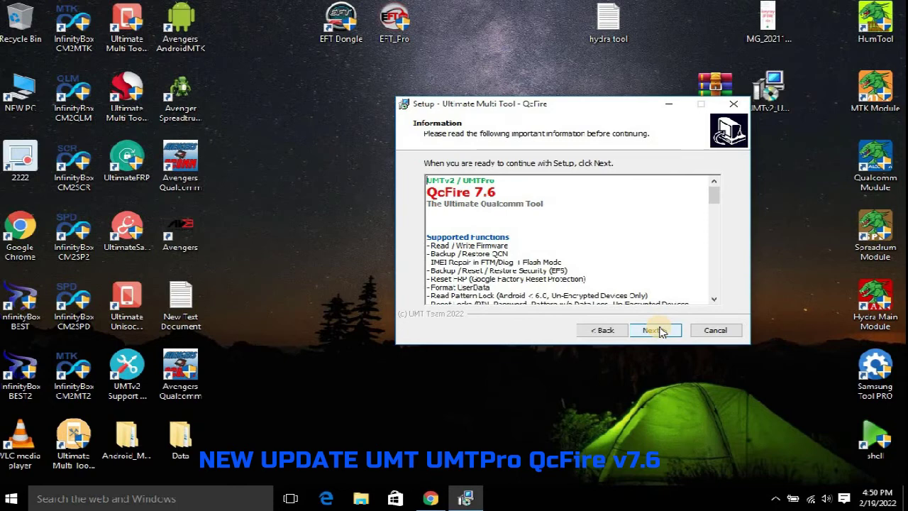
left_click(656, 330)
left_click(656, 331)
left_click(656, 331)
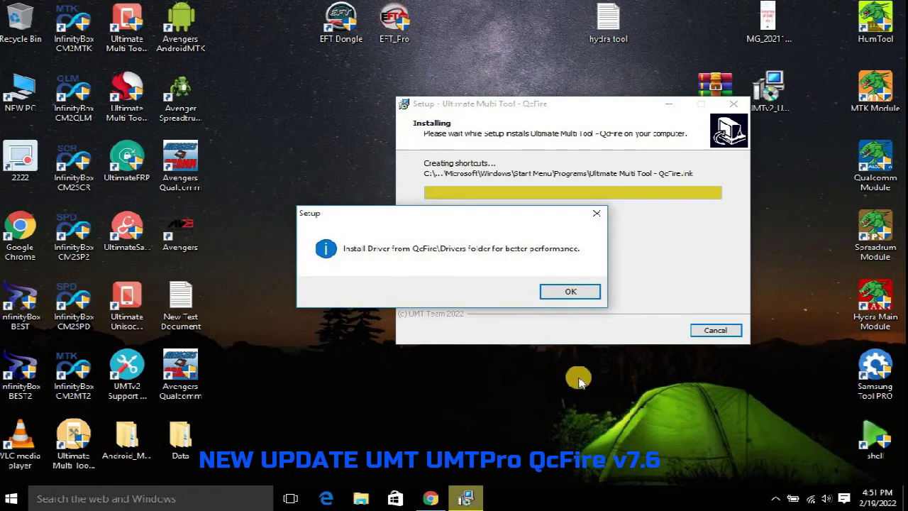
- Acknowledge the driver notice, repair the Microsoft Visual C++ 2015 Redistributable (x86), and finish the QcFire setup
left_click(572, 292)
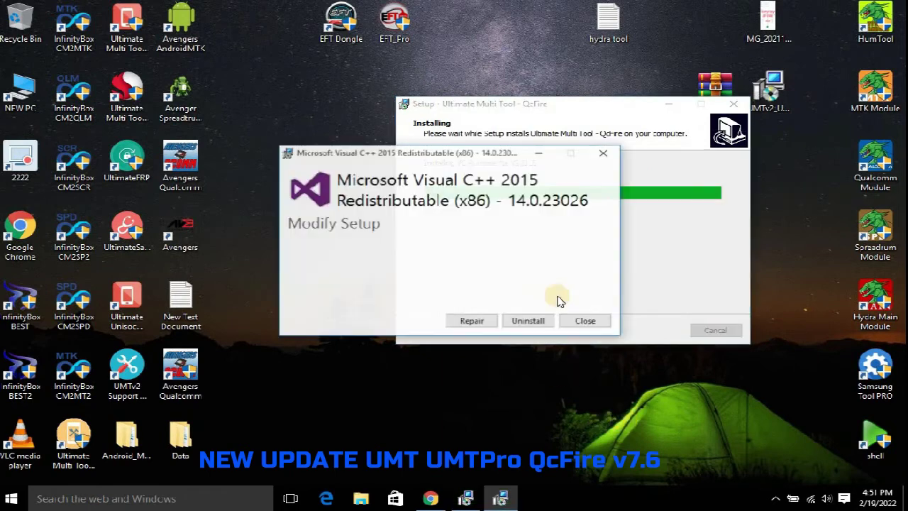
left_click(473, 323)
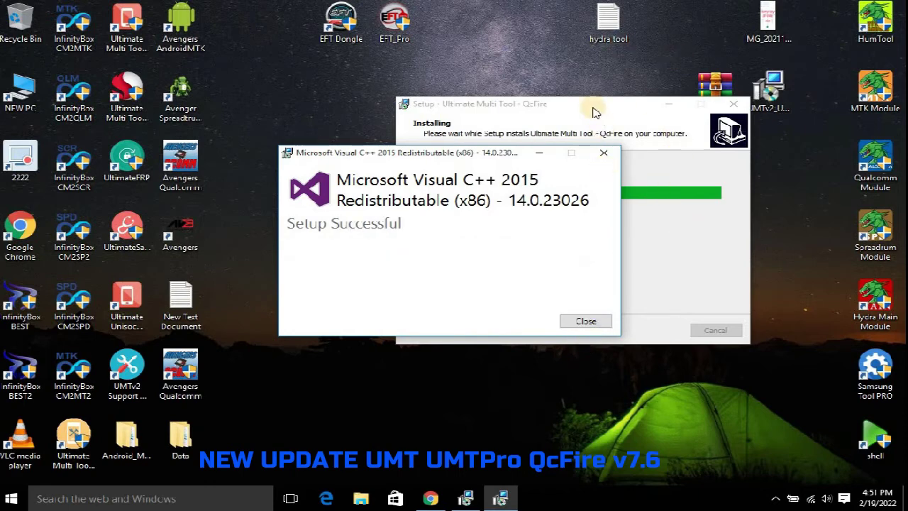
left_click(586, 322)
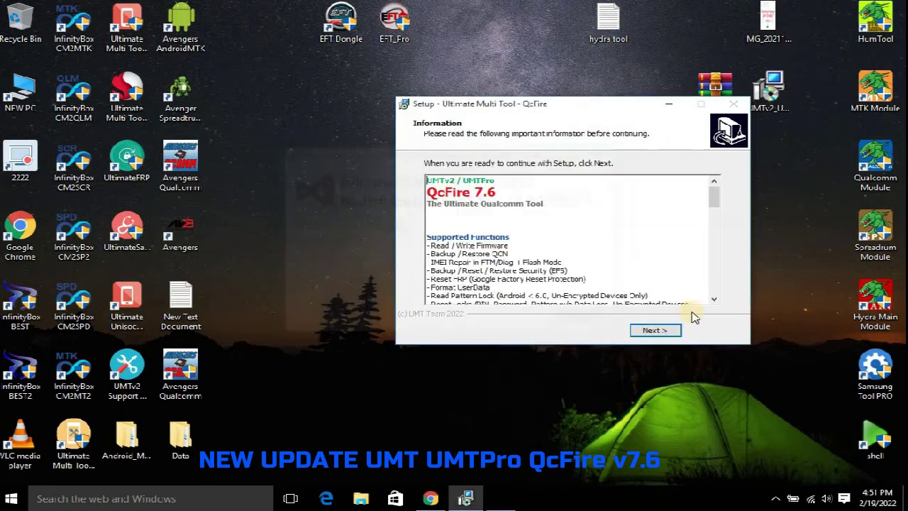
left_click(652, 331)
left_click(656, 330)
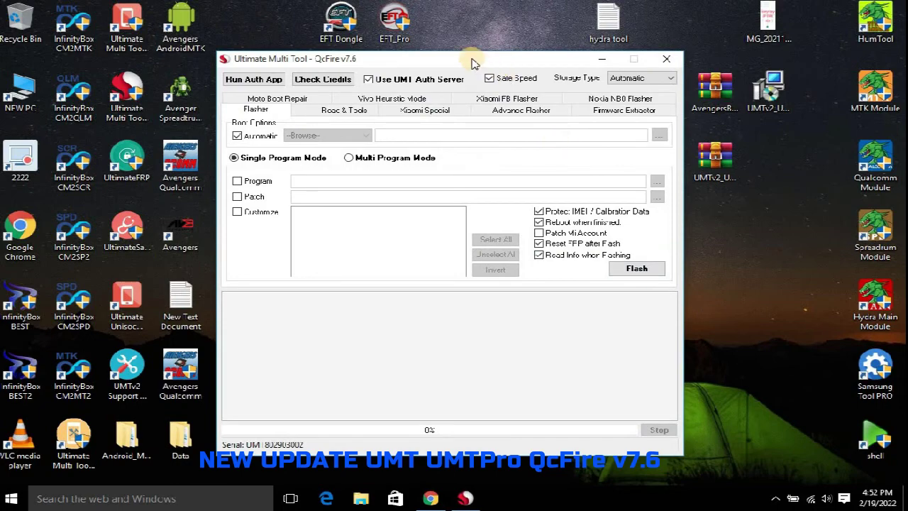
- Move the QcFire v7.6 window aside and show its Xiaomi Special functions
left_click_drag(472, 62, 618, 64)
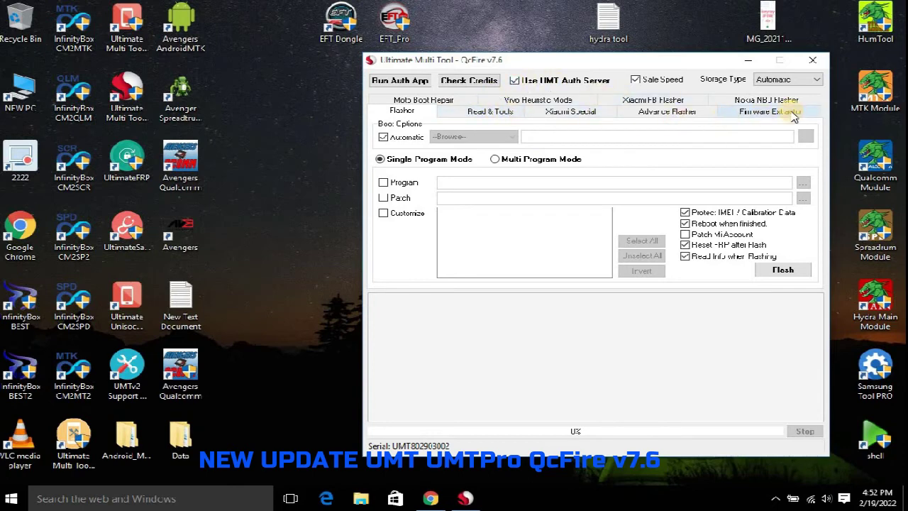
left_click(581, 114)
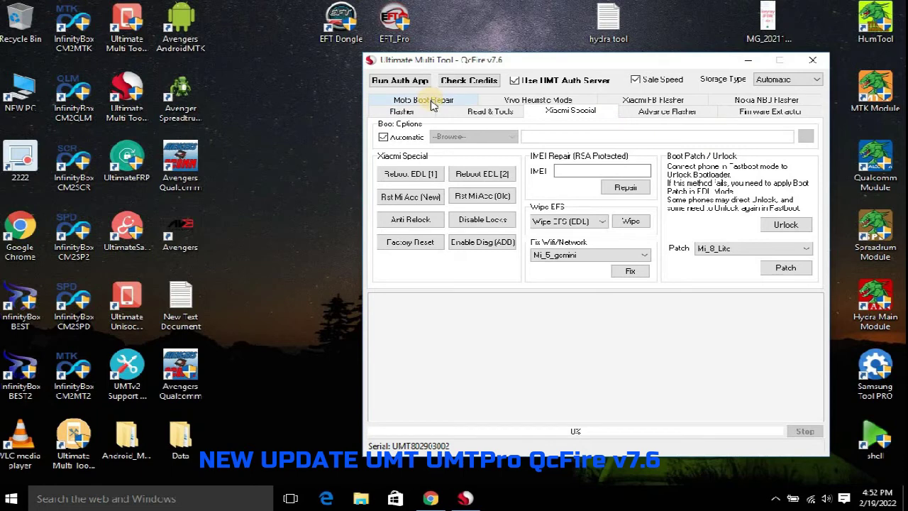
- Show the Read & Tools functions of QcFire and set the brand to Xiaomi
left_click(404, 114)
left_click(506, 115)
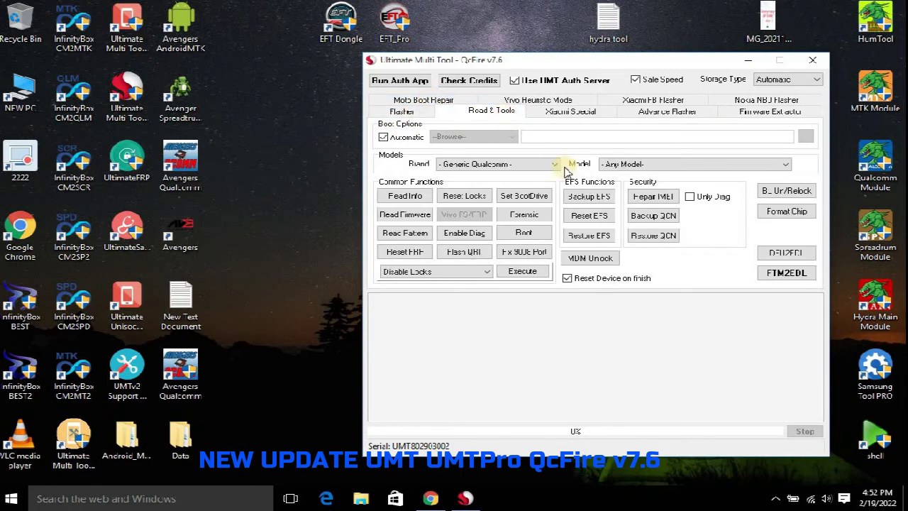
left_click(551, 165)
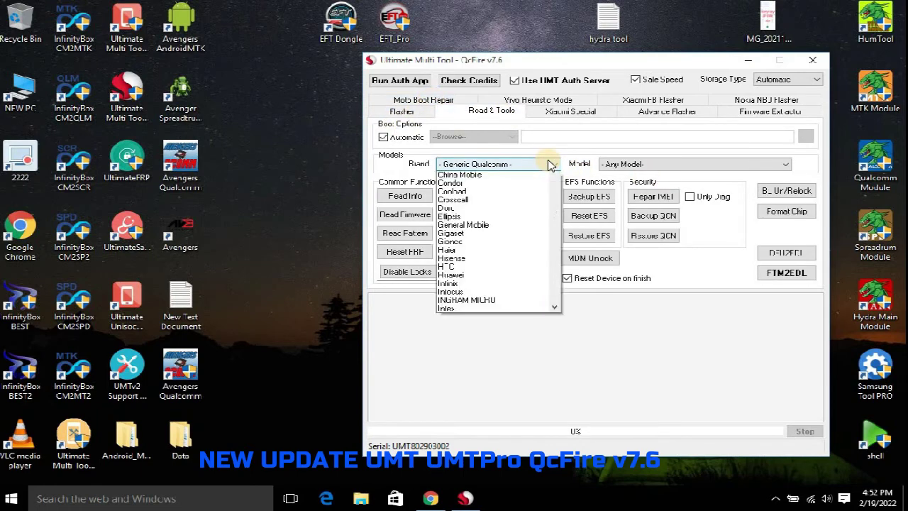
left_click_drag(557, 204, 557, 363)
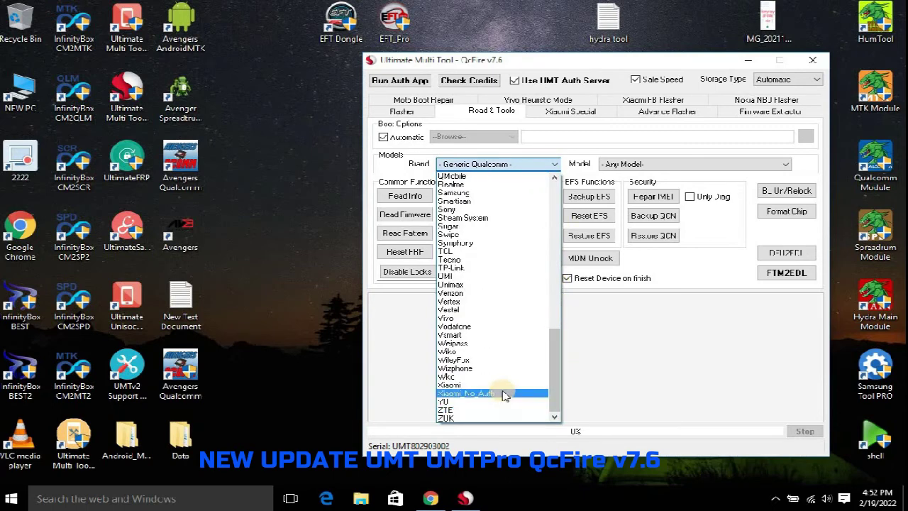
left_click(516, 385)
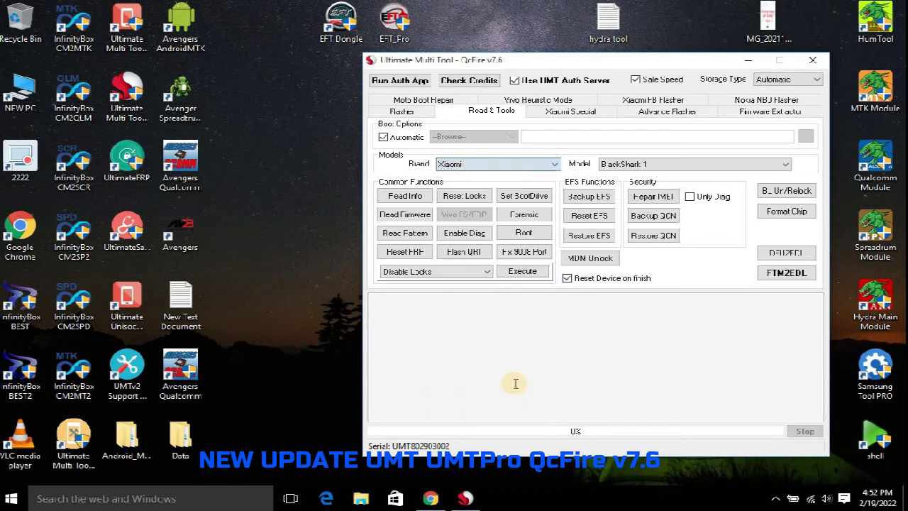
- Look through the list of supported Xiaomi models down to its end
left_click(712, 164)
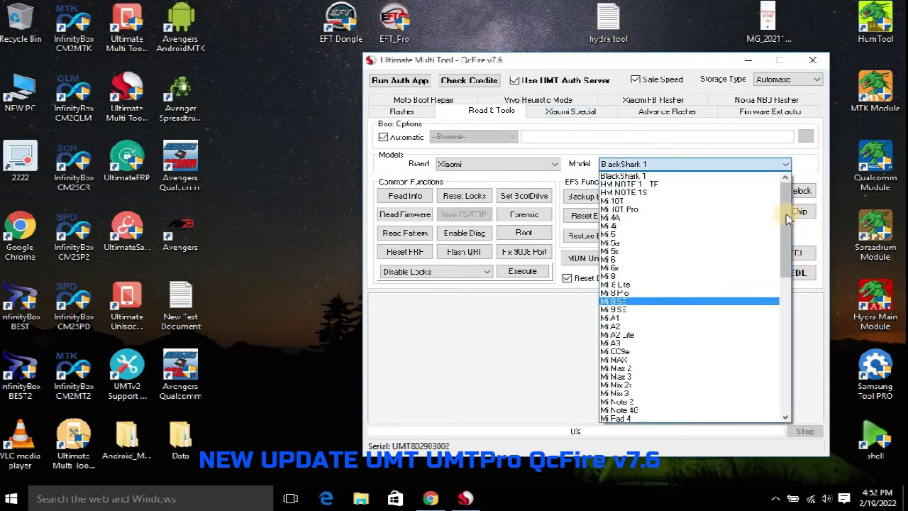
left_click_drag(786, 214, 779, 338)
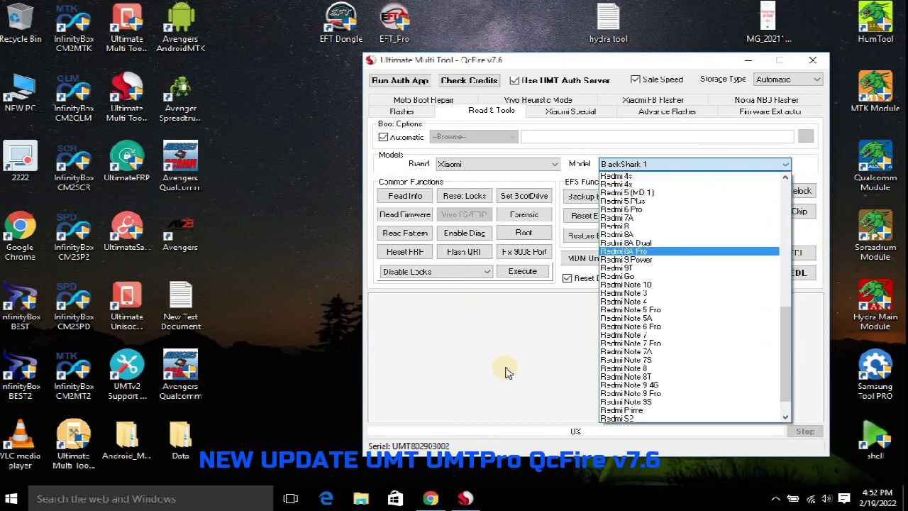
scroll(679, 394, "down", 1)
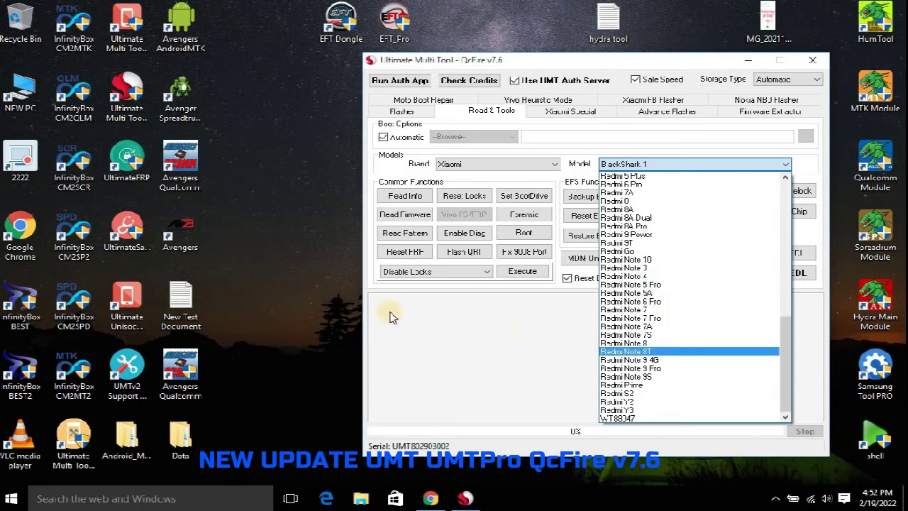
- Bring up the forum changelog beside the QcFire window and set the brand to Lenovo
left_click(435, 499)
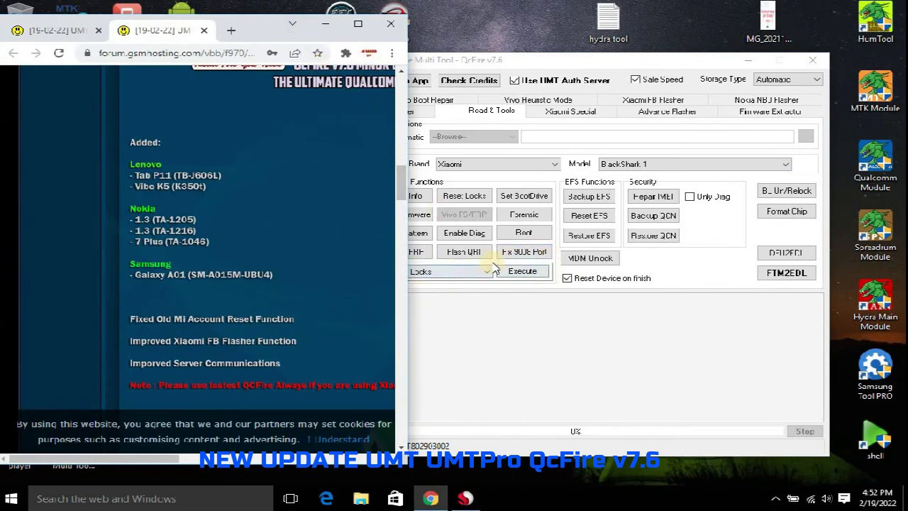
left_click(543, 65)
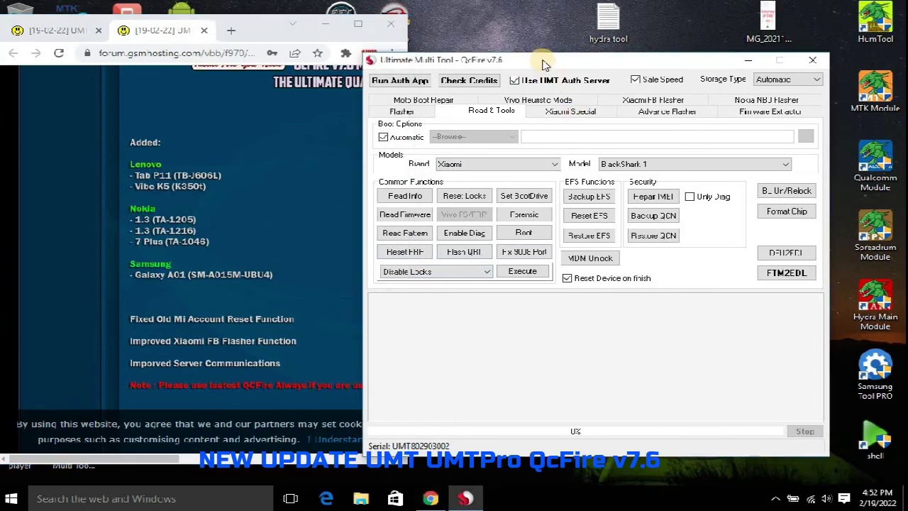
left_click(554, 169)
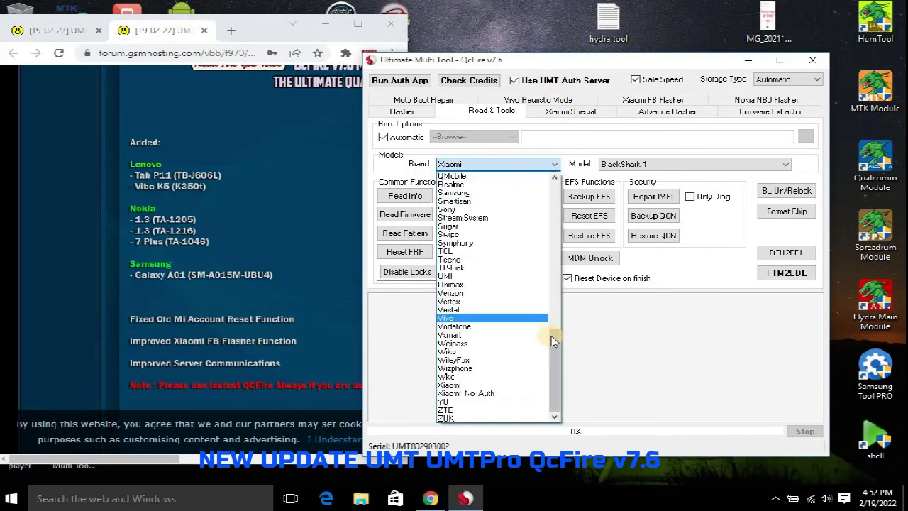
left_click_drag(555, 346, 545, 199)
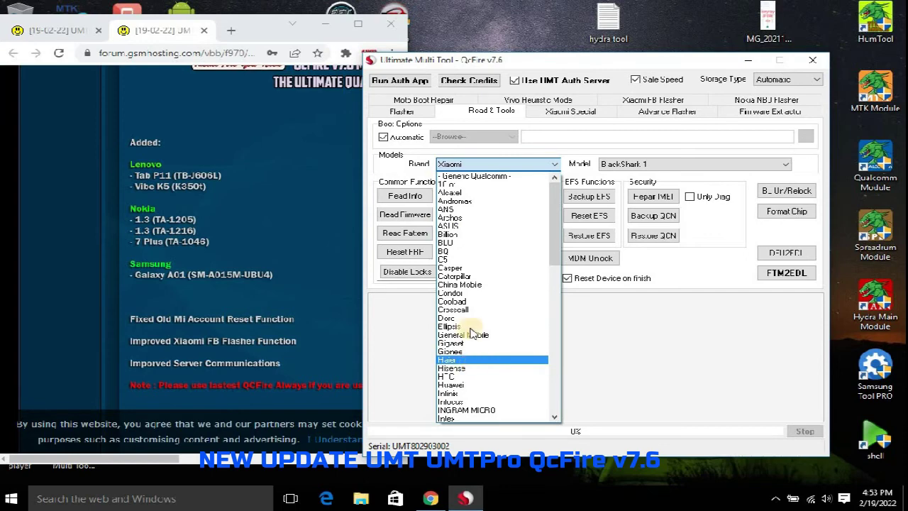
scroll(480, 369, "down", 3)
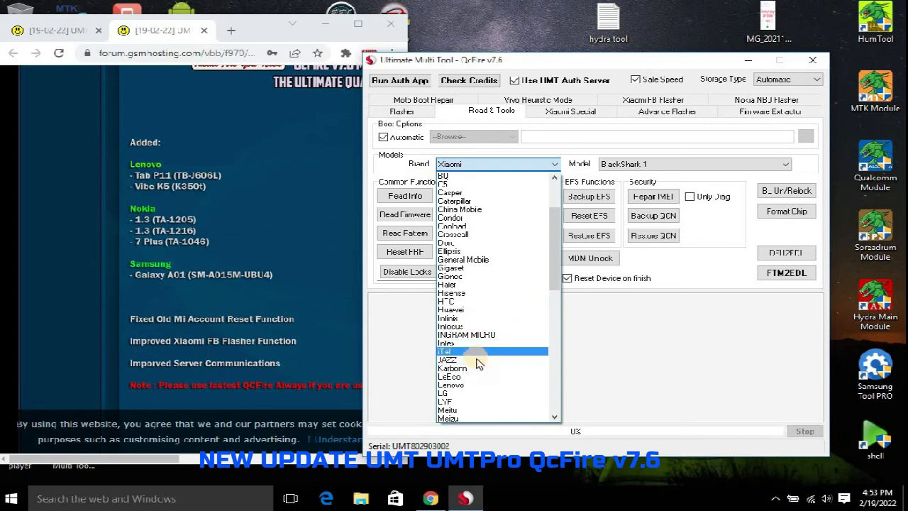
scroll(477, 363, "down", 3)
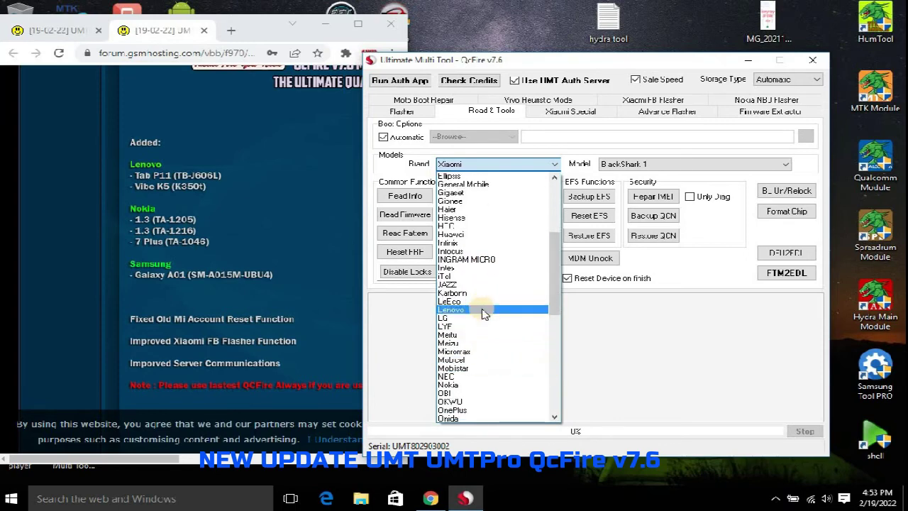
left_click(485, 313)
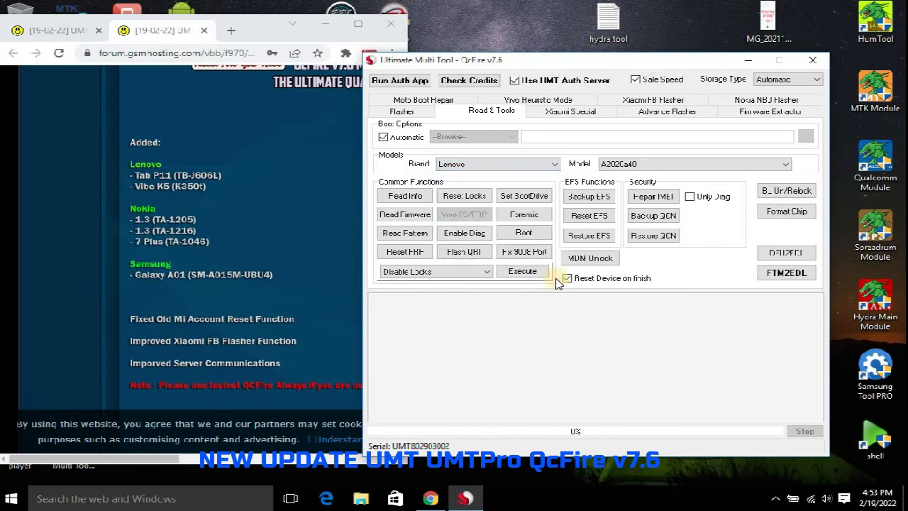
- Choose Tab P11 (TB-J606L) as the Lenovo model and check the model list for Vibe K5 (K350t)
left_click(706, 165)
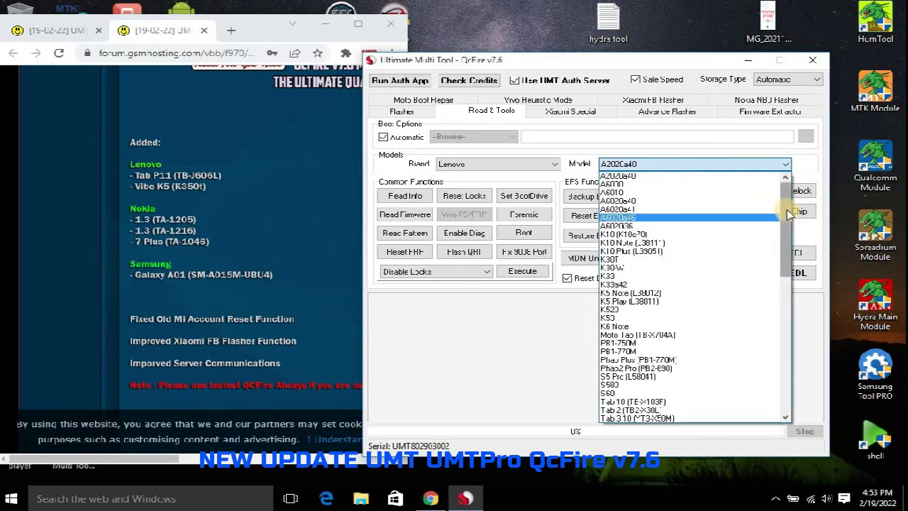
left_click_drag(795, 208, 800, 369)
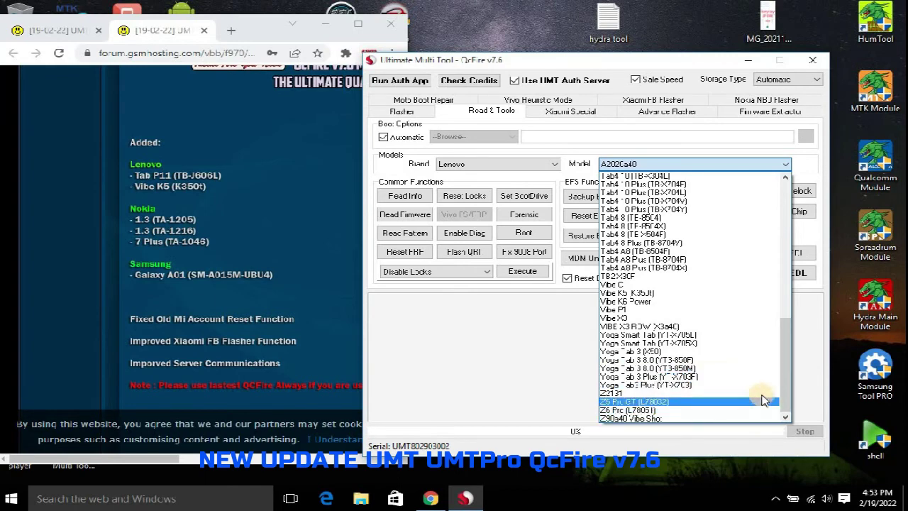
left_click_drag(788, 366, 785, 329)
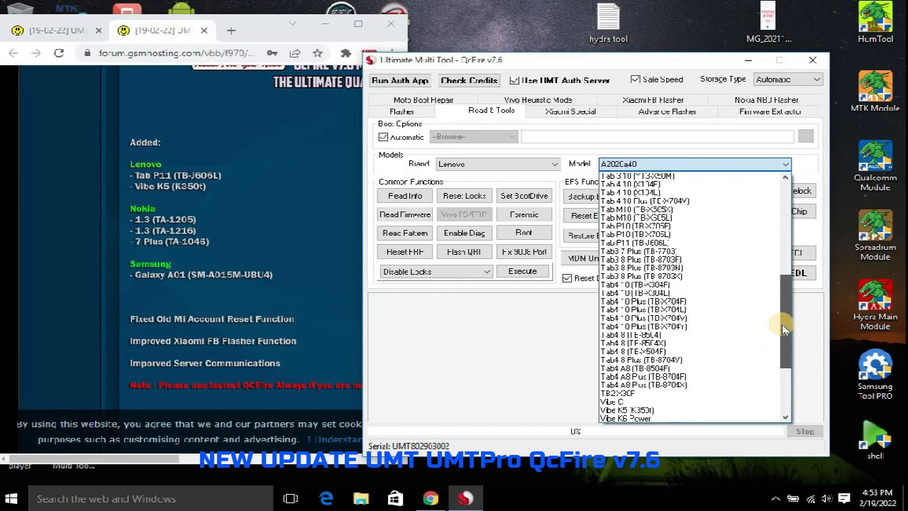
mouse_move(783, 329)
left_mouse_down()
mouse_move(781, 403)
mouse_move(781, 327)
left_mouse_up()
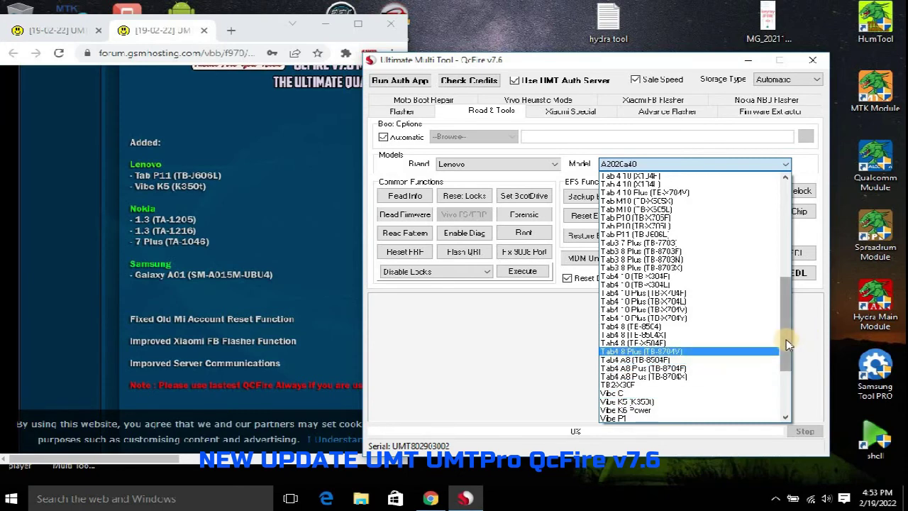
scroll(786, 338, "up", 2)
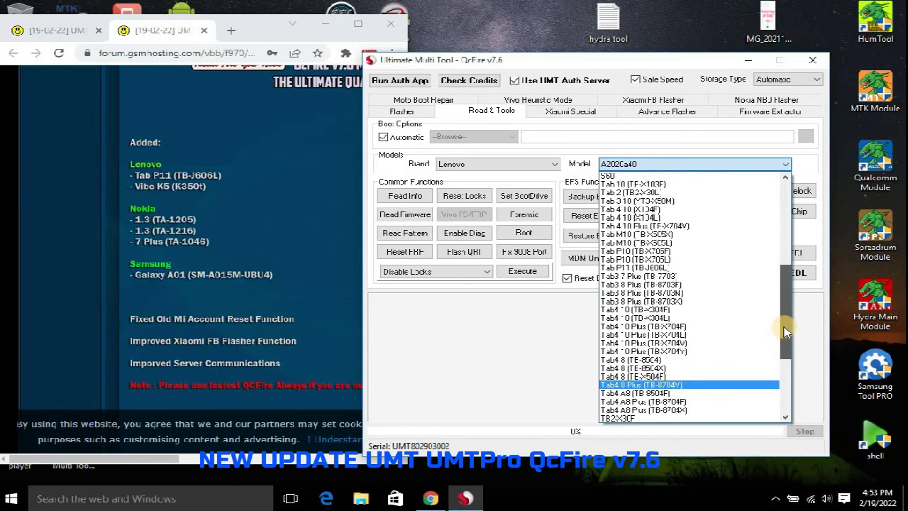
left_click_drag(786, 330, 786, 328)
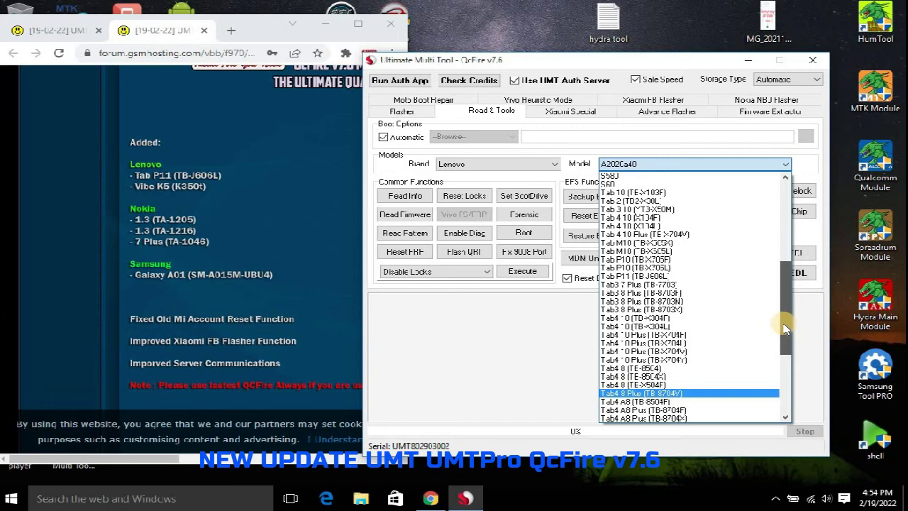
left_click(674, 277)
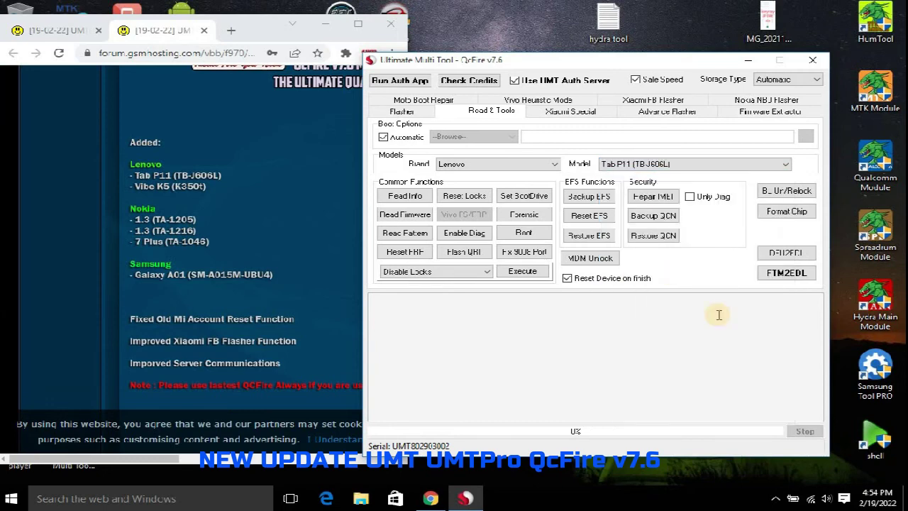
left_click(760, 164)
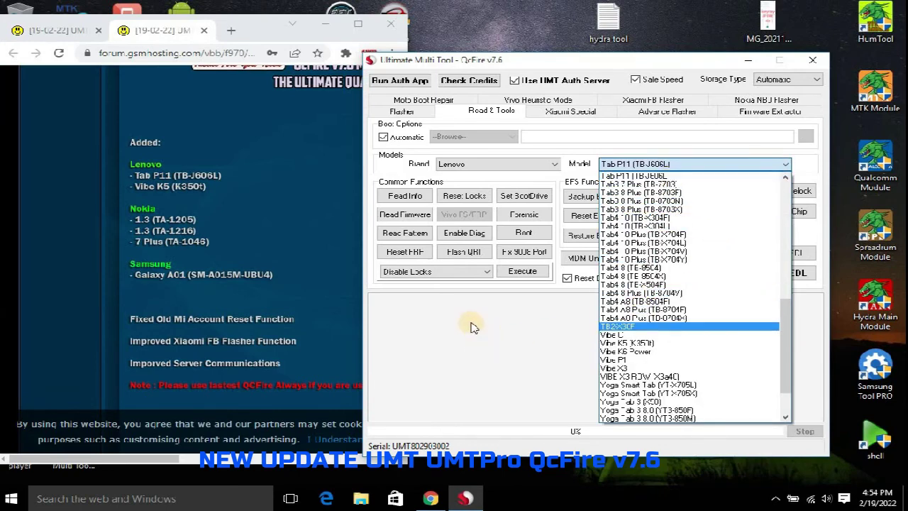
left_click(522, 171)
- Set the brand to Nokia and check its model list against the Nokia entries in the changelog
left_click(555, 167)
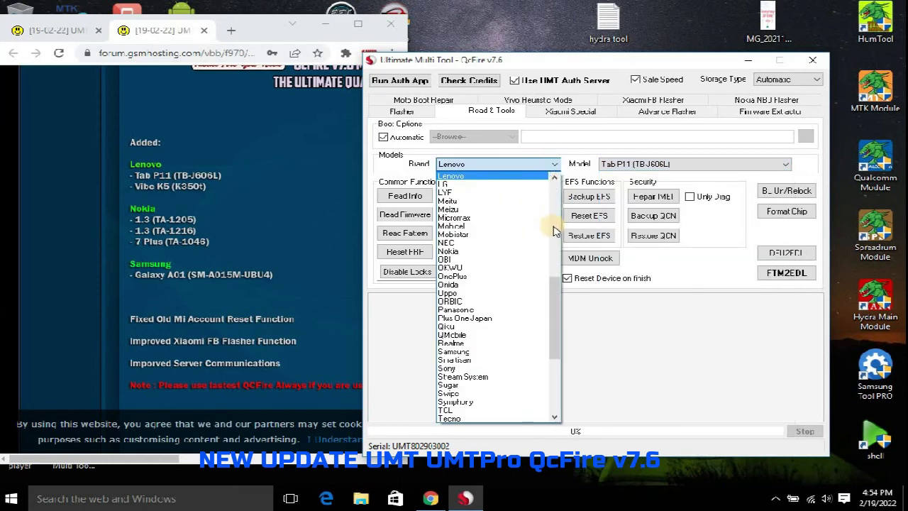
left_click(457, 252)
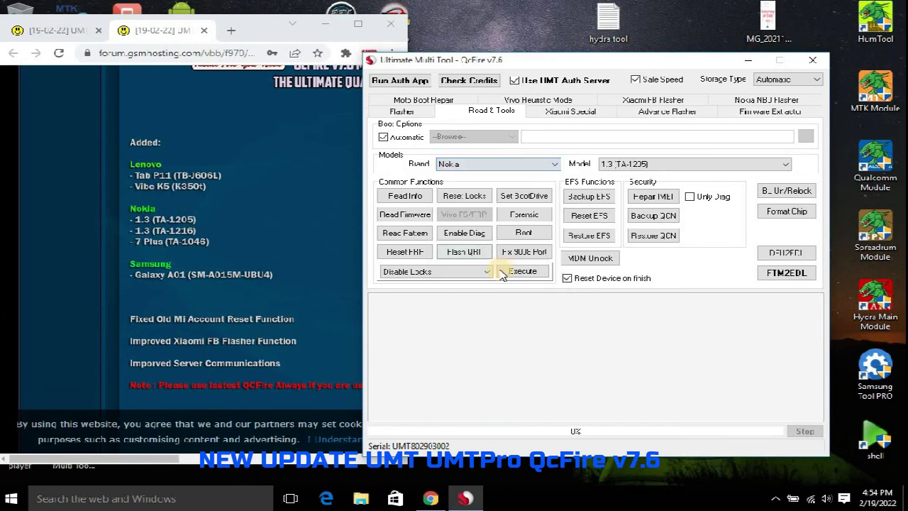
left_click(763, 165)
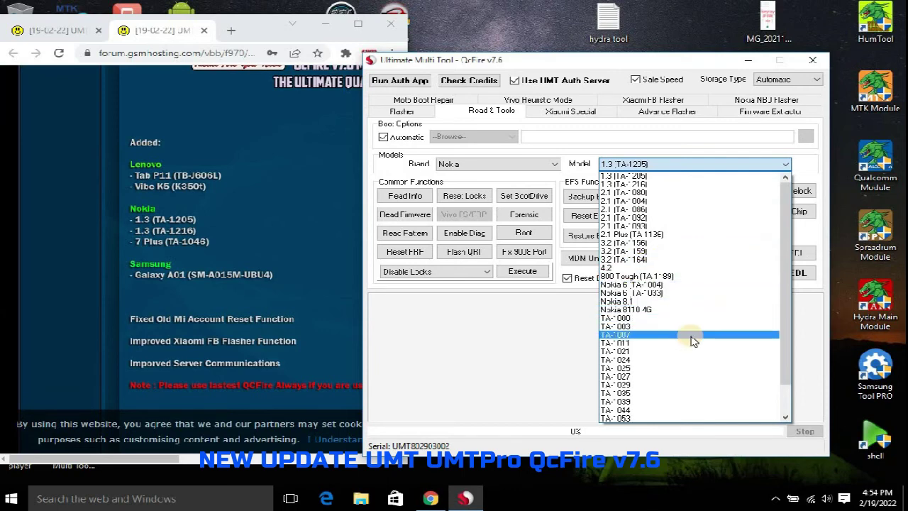
scroll(669, 381, "down", 2)
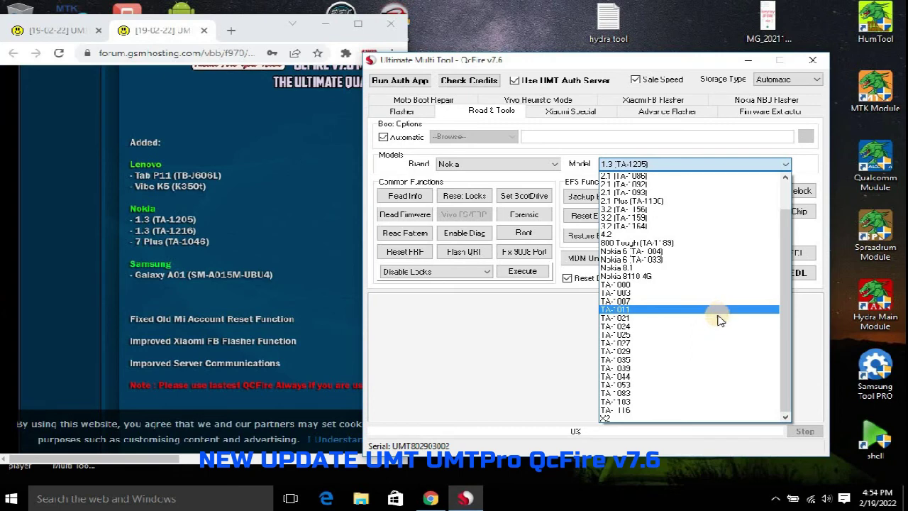
scroll(719, 320, "up", 2)
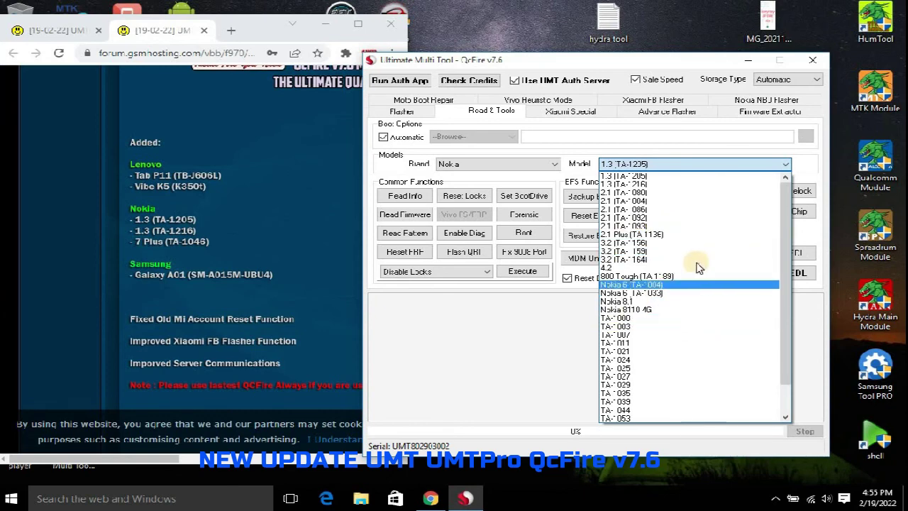
scroll(700, 312, "down", 2)
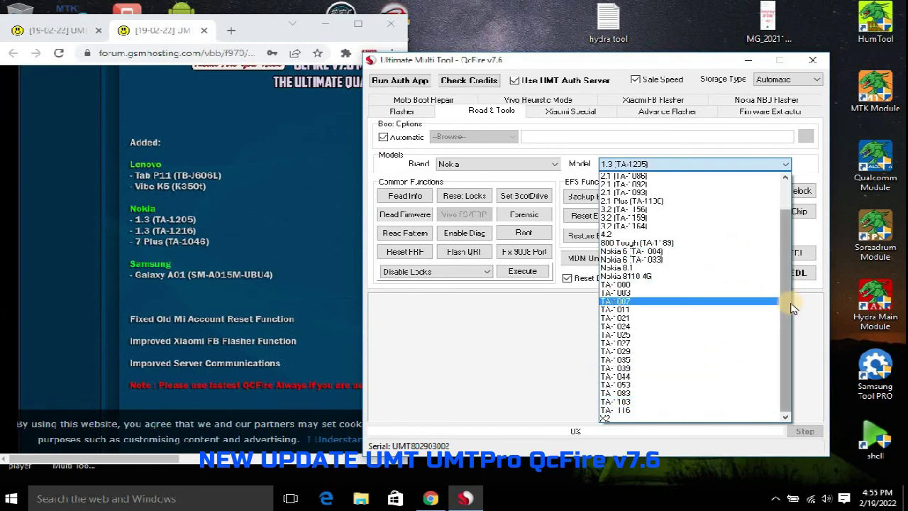
left_click(532, 344)
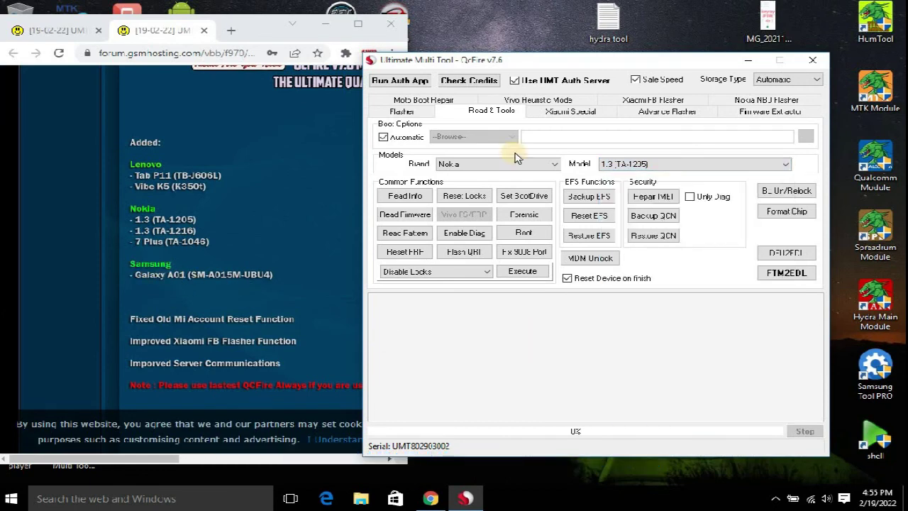
- Set the brand to Samsung and move the QcFire window clear of the changelog text
left_click(549, 168)
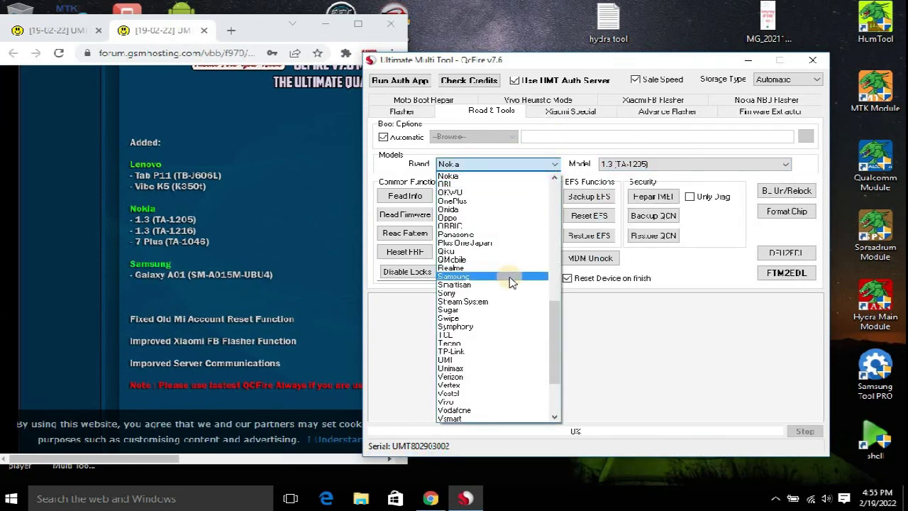
left_click(511, 276)
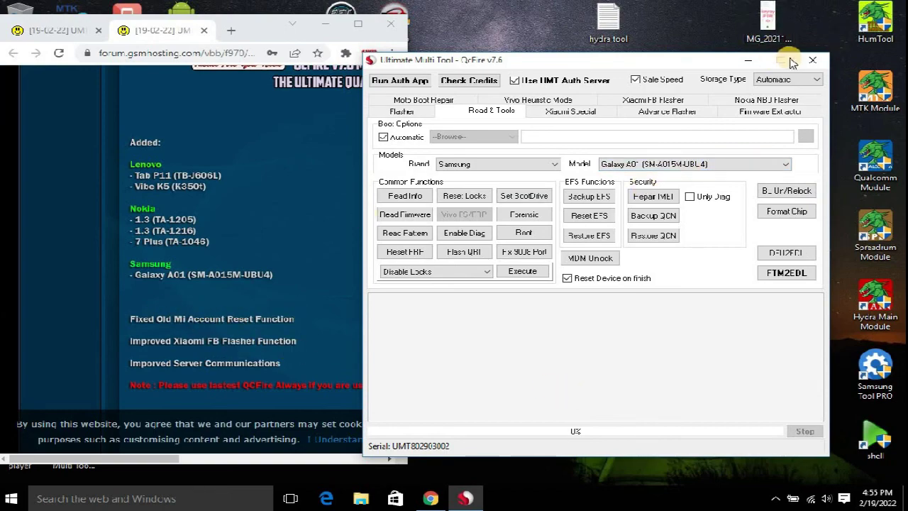
left_click_drag(664, 64, 691, 37)
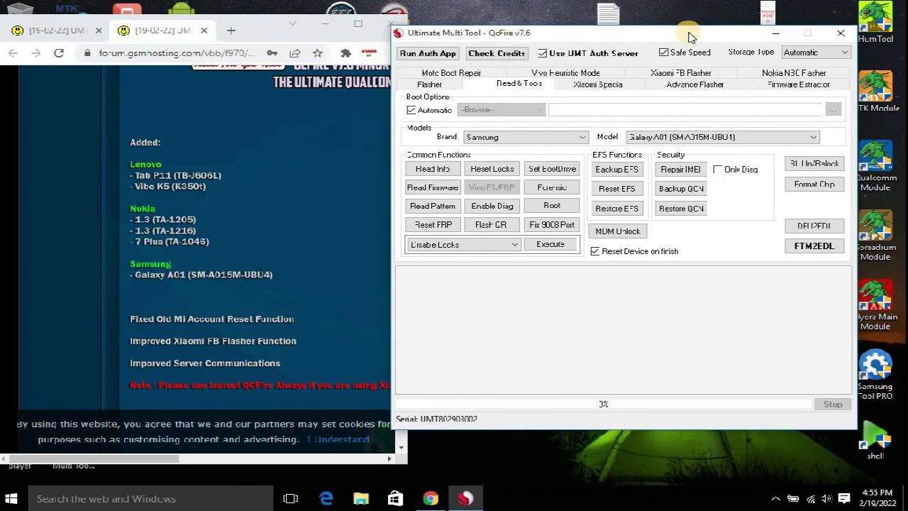